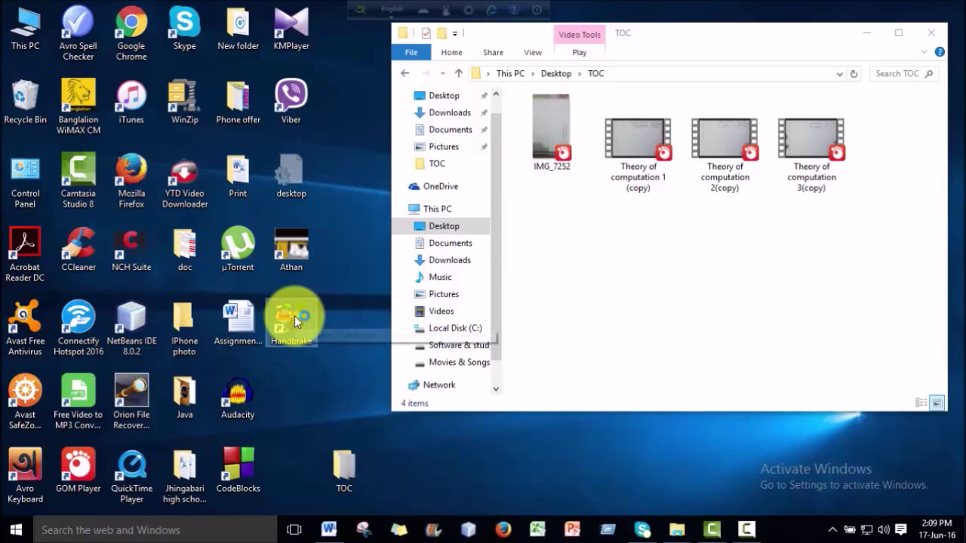
- Launch HandBrake and place its window so the TOC folder window stays reachable beside it
double_click(294, 315)
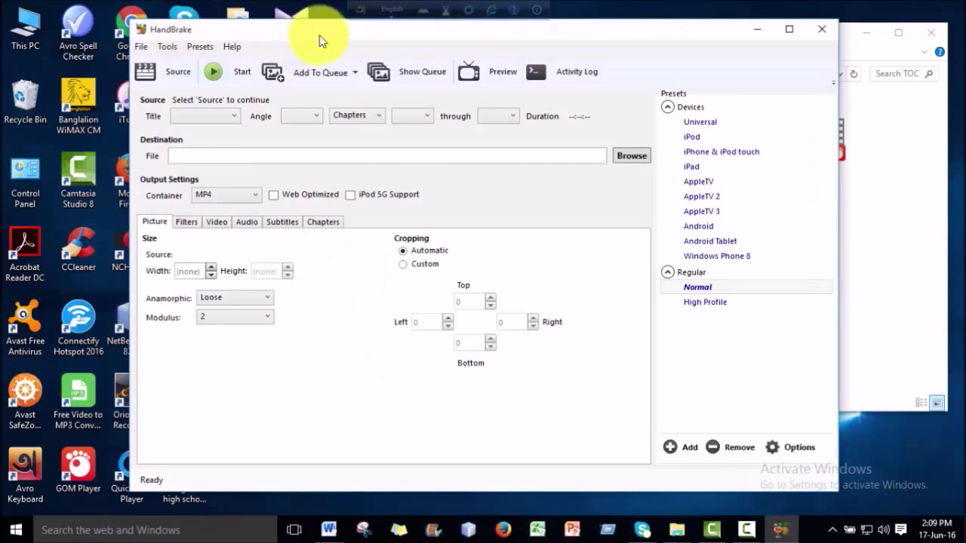
drag(505, 36, 425, 47)
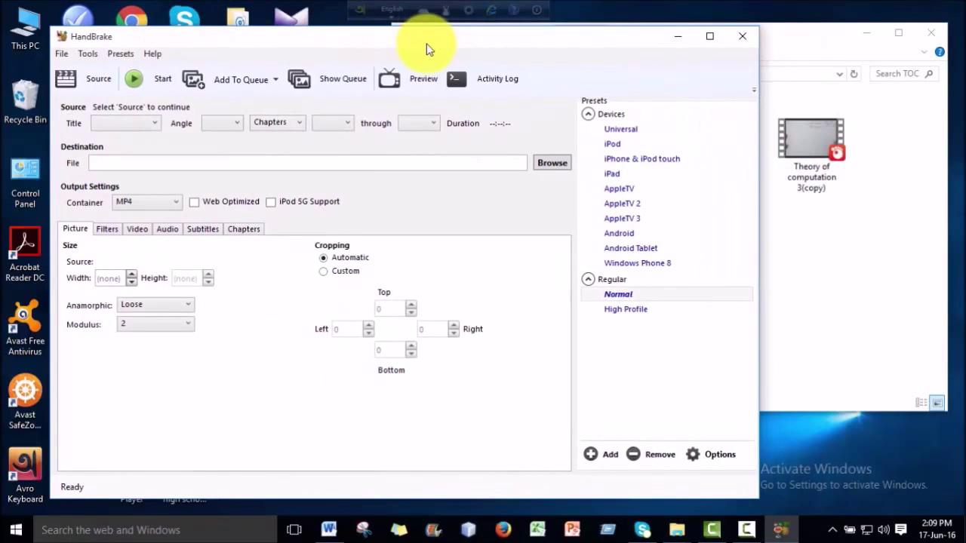
click(830, 57)
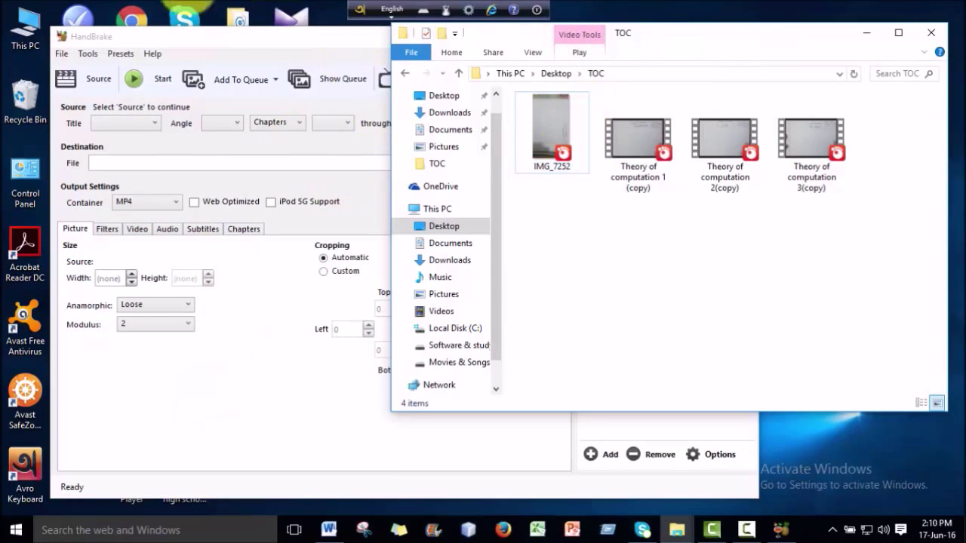
click(62, 55)
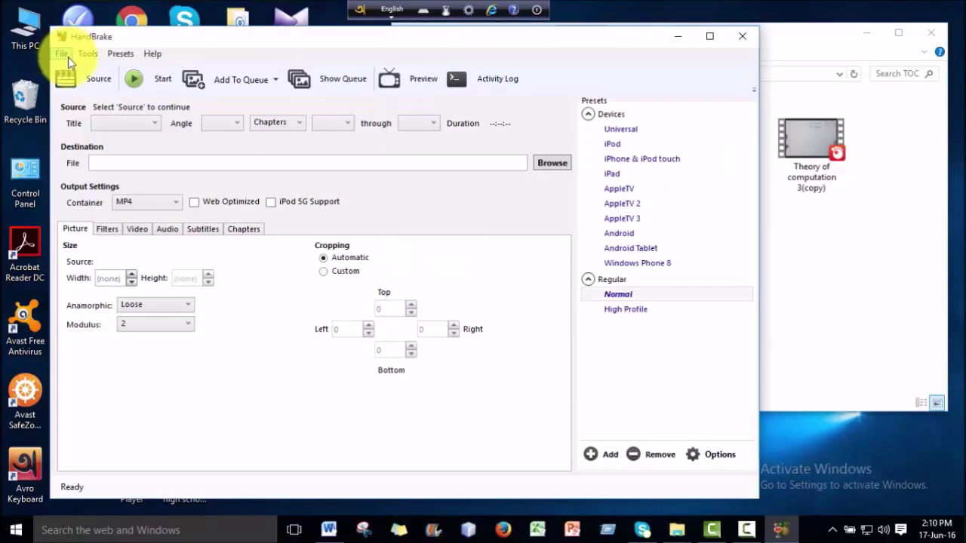
click(120, 53)
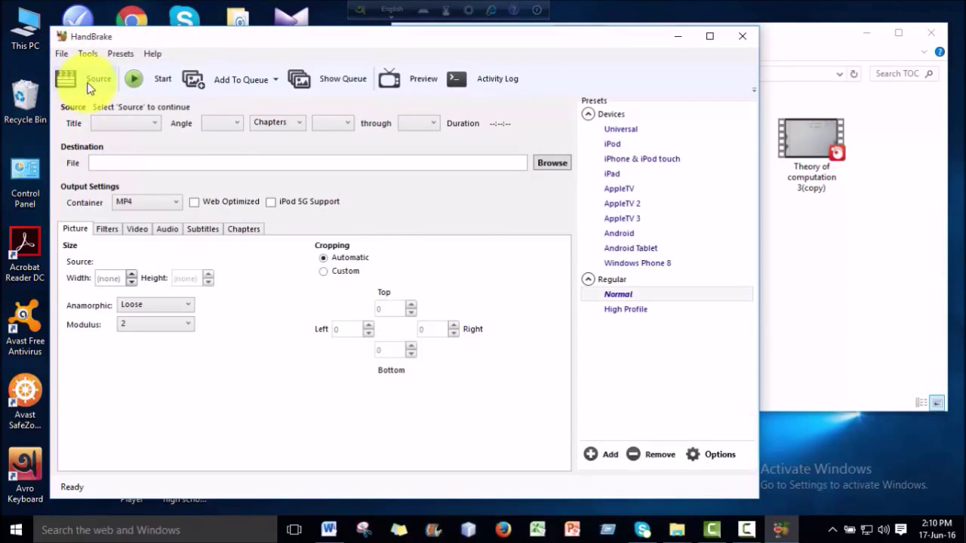
click(88, 85)
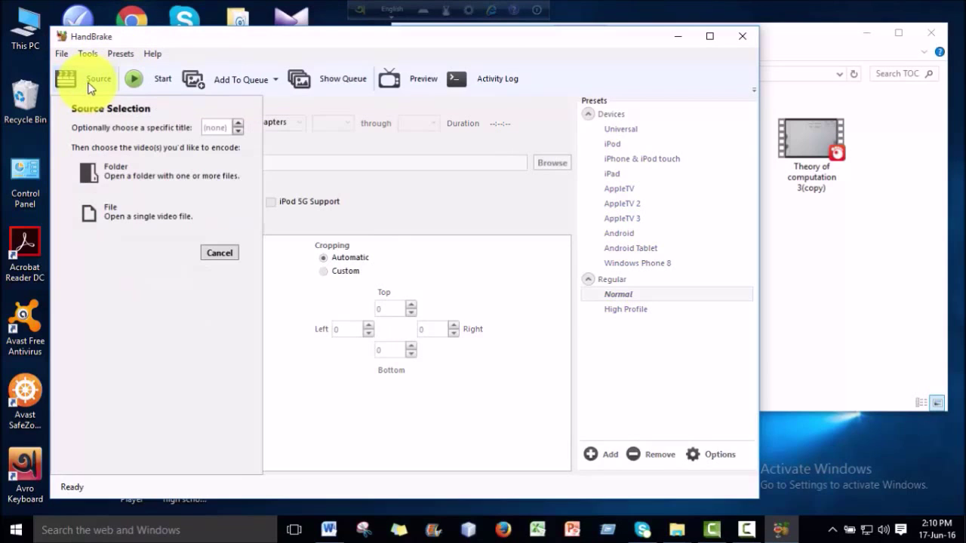
click(132, 217)
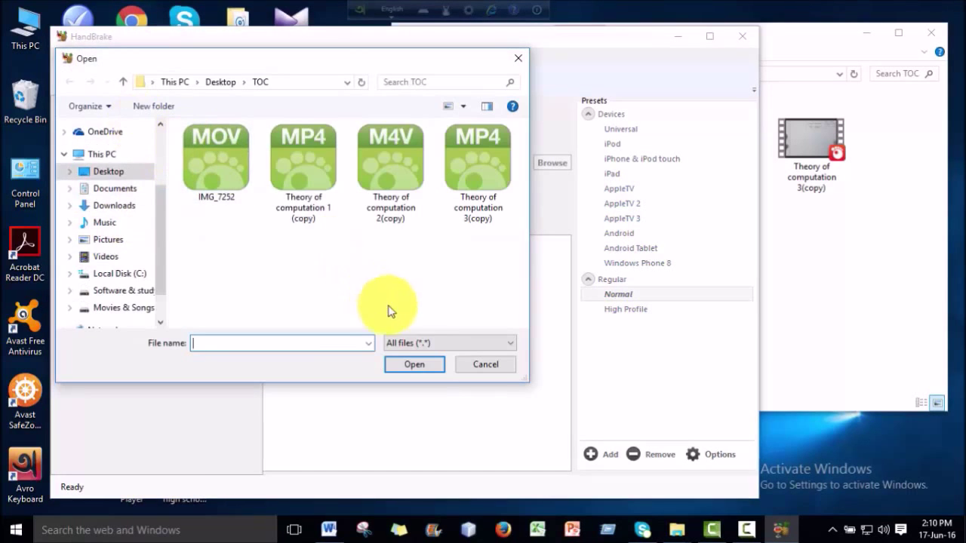
click(476, 369)
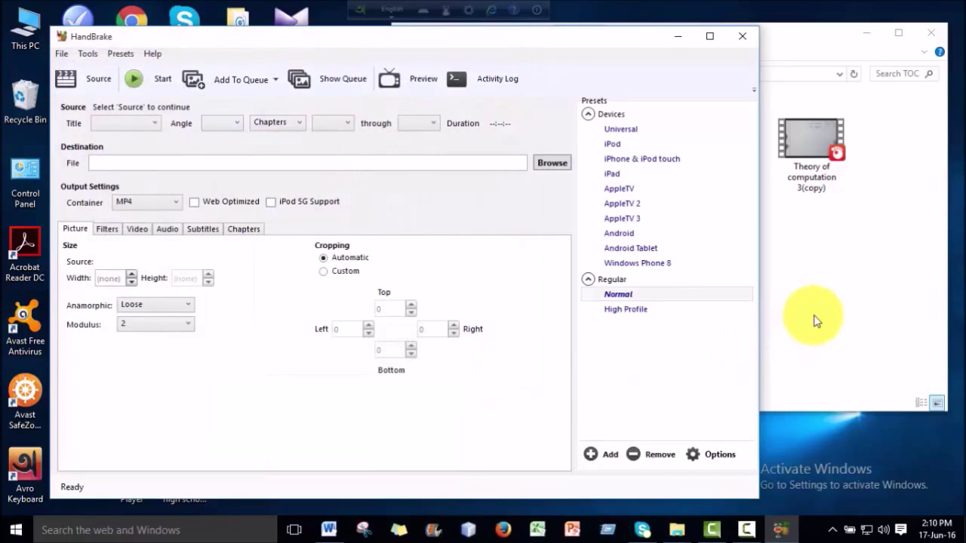
- Load the IMG_7252 video from the TOC folder into HandBrake as the source
click(809, 320)
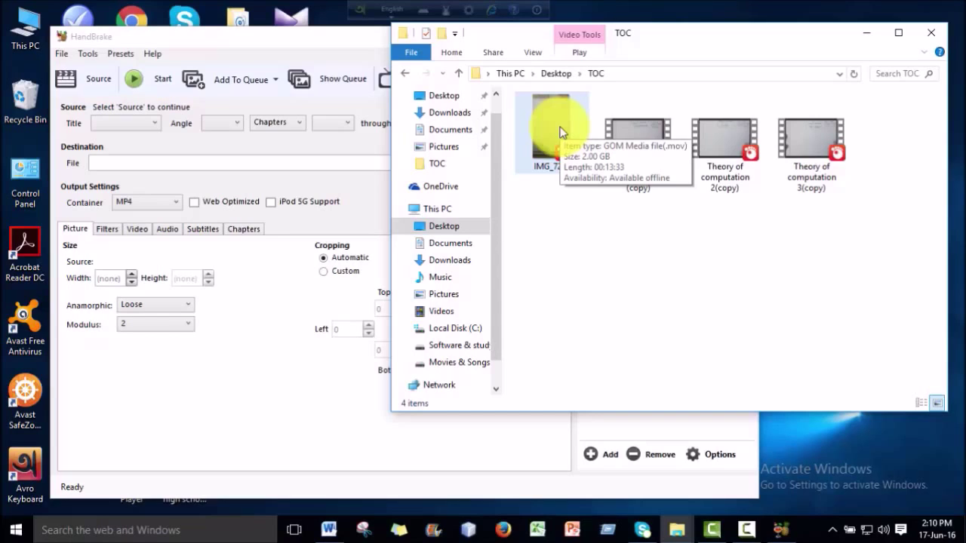
drag(560, 132, 269, 343)
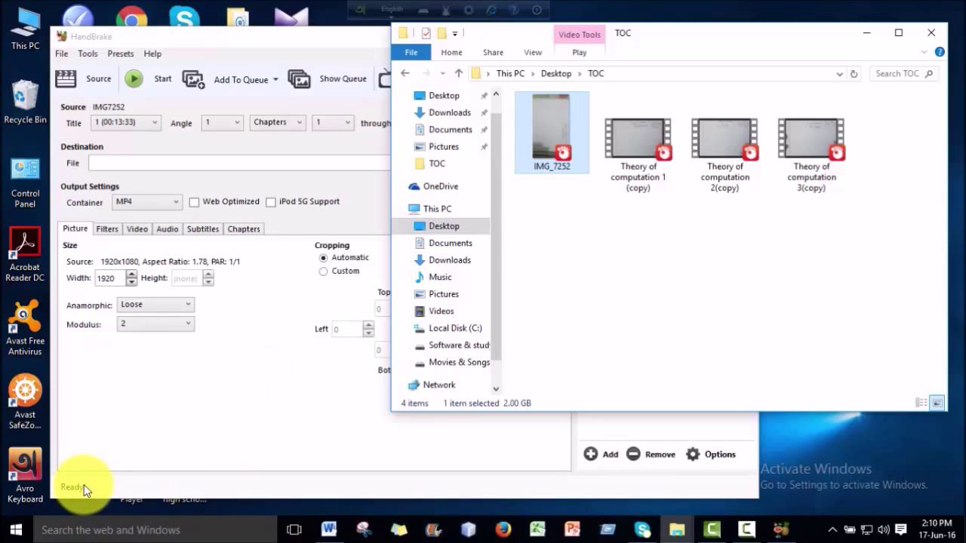
click(330, 54)
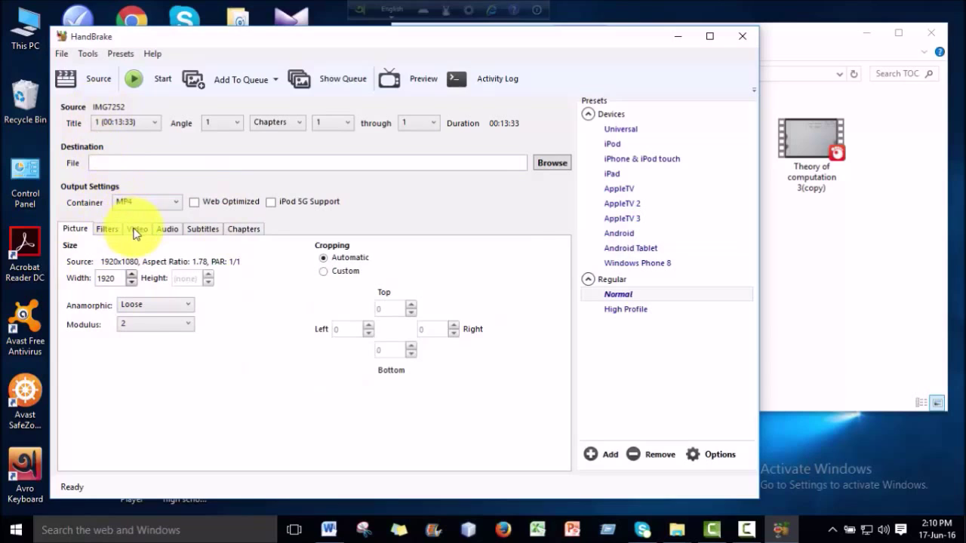
- Set the video's constant quality to RF 30
click(108, 230)
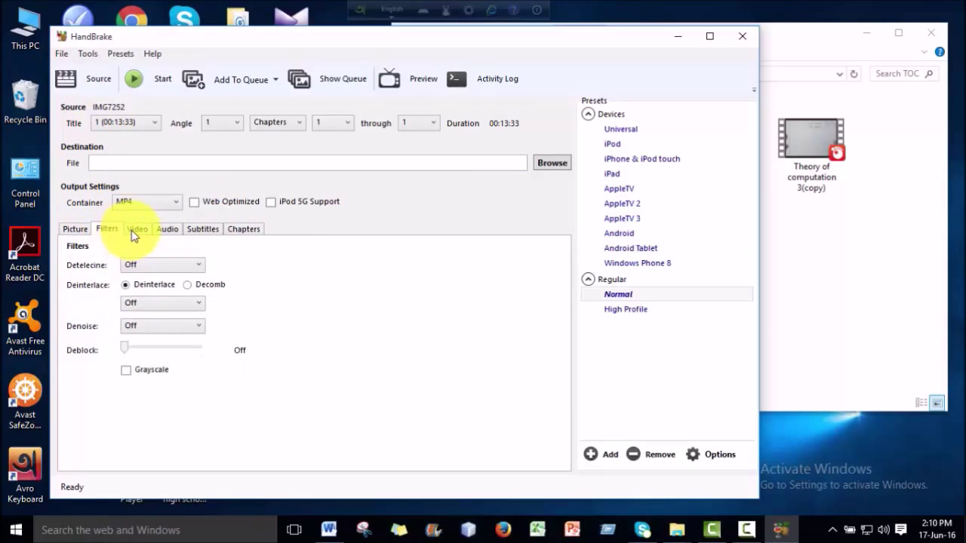
click(138, 234)
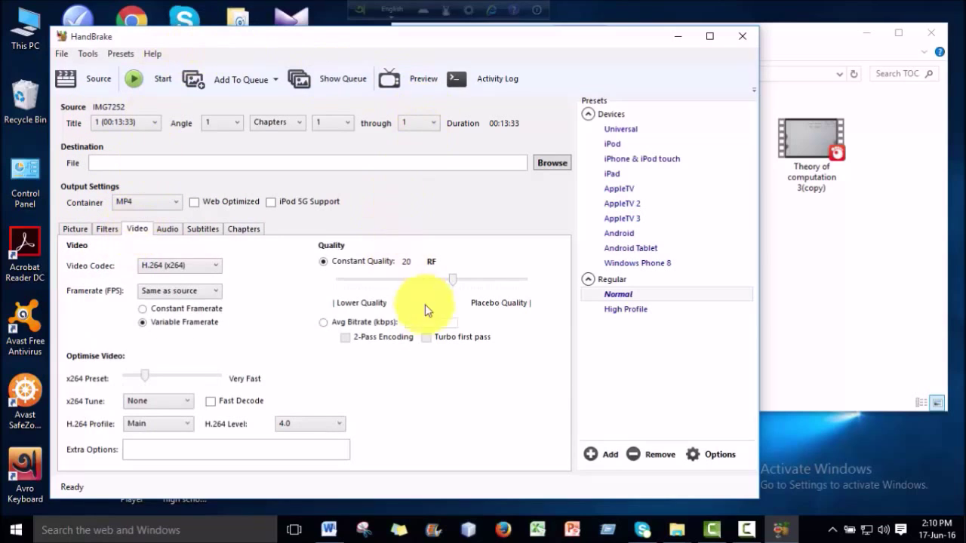
mouse_move(443, 287)
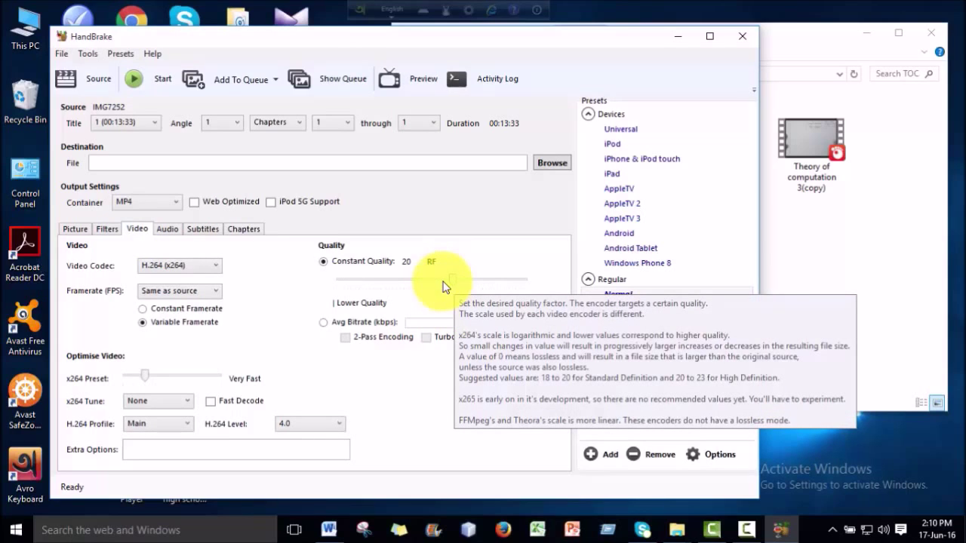
scroll(443, 287, down, 1)
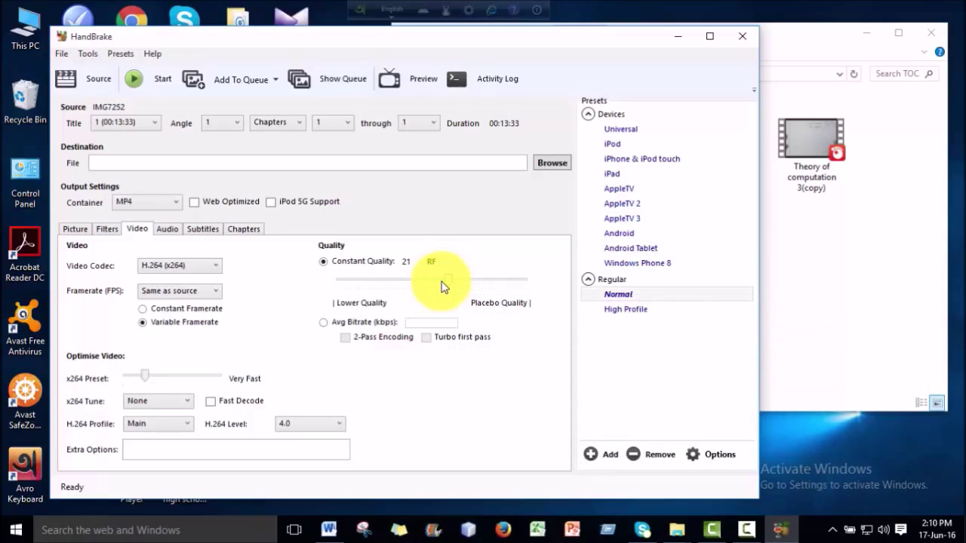
scroll(444, 286, down, 1)
scroll(425, 286, down, 1)
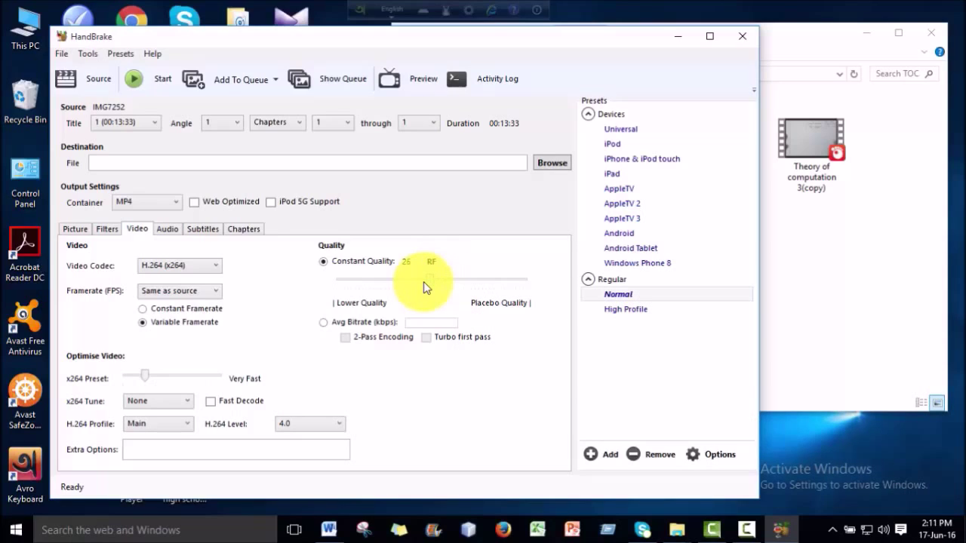
drag(420, 288, 417, 287)
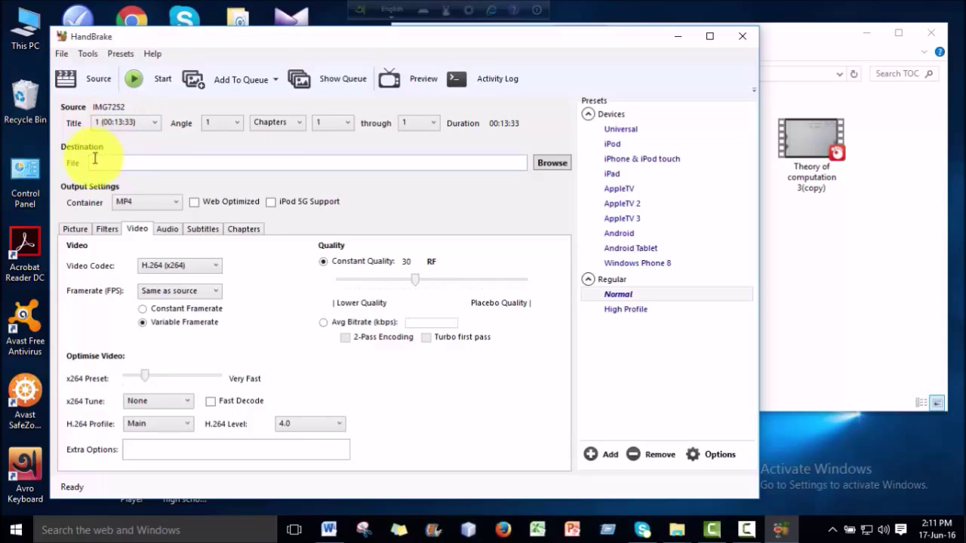
- Set the output destination to an mp4 file named TOC 4 on the Desktop and start the encode
click(550, 164)
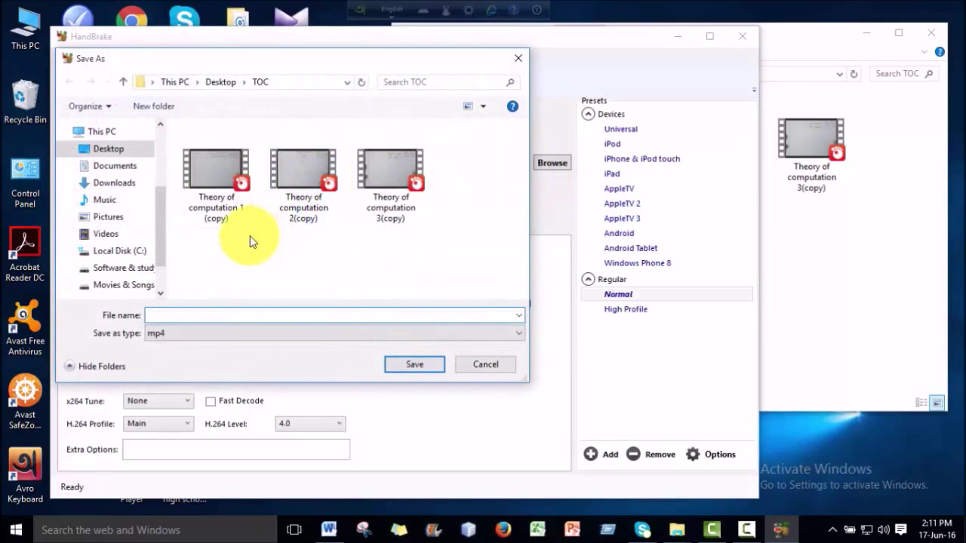
click(120, 149)
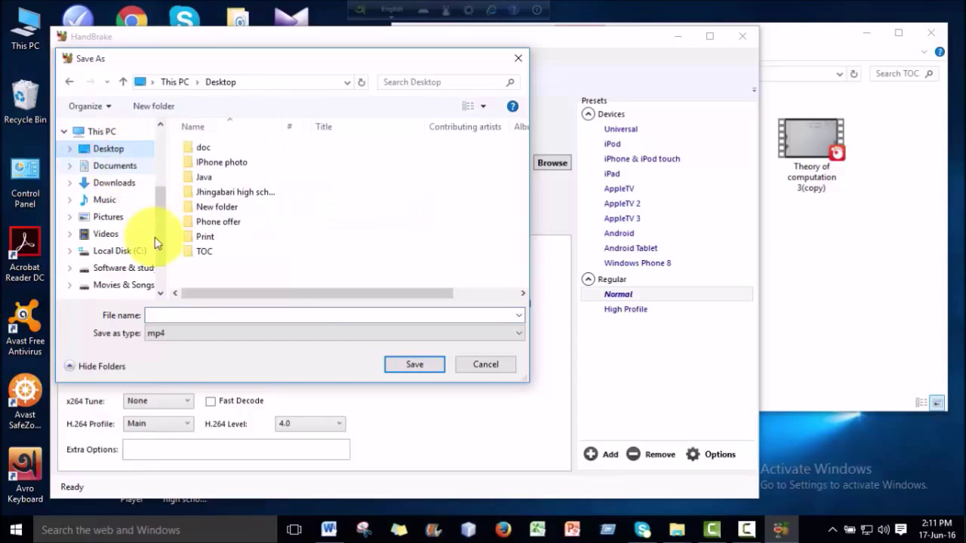
click(201, 319)
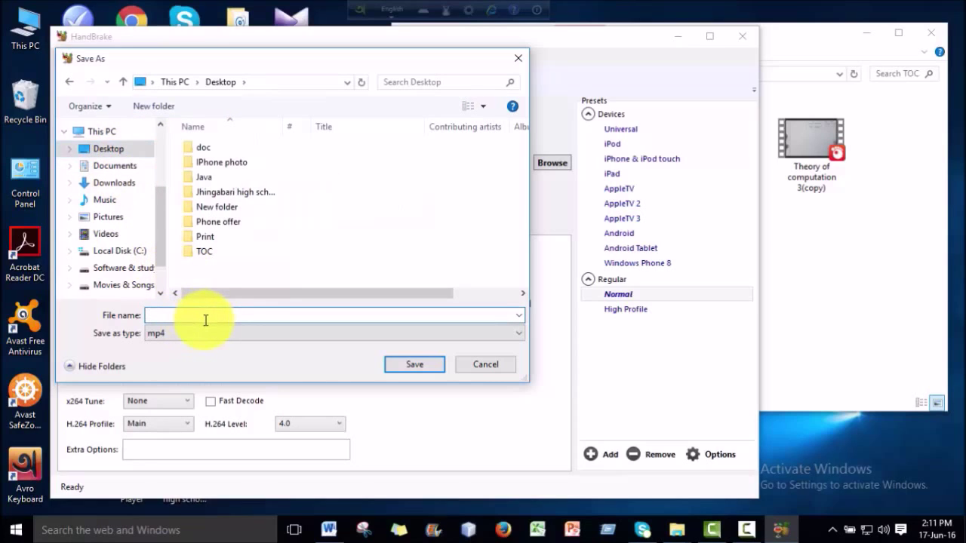
text(T)
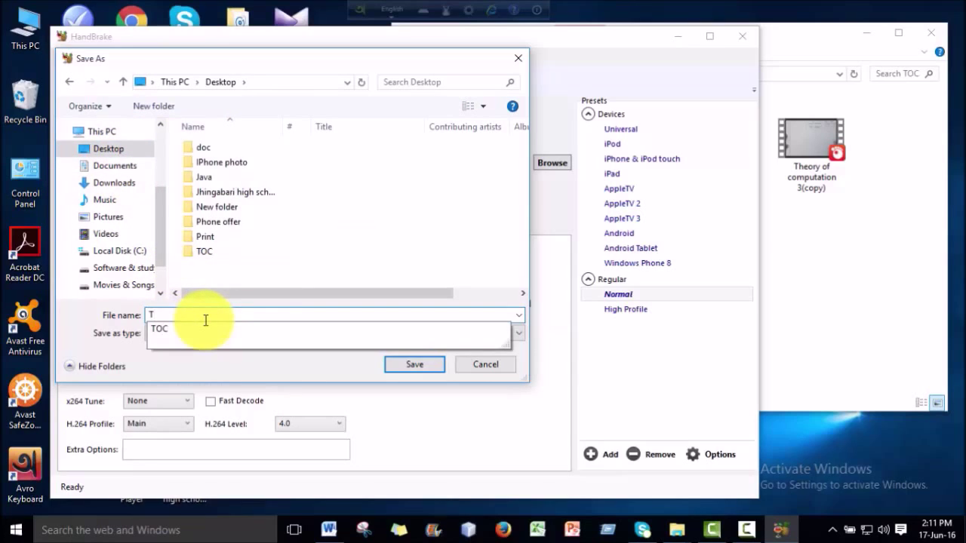
text(OC 4)
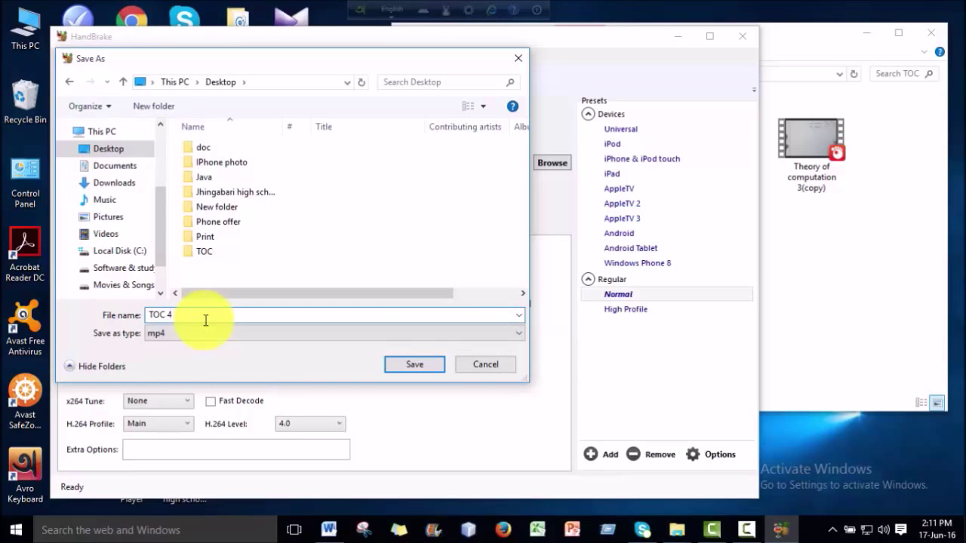
key(Return)
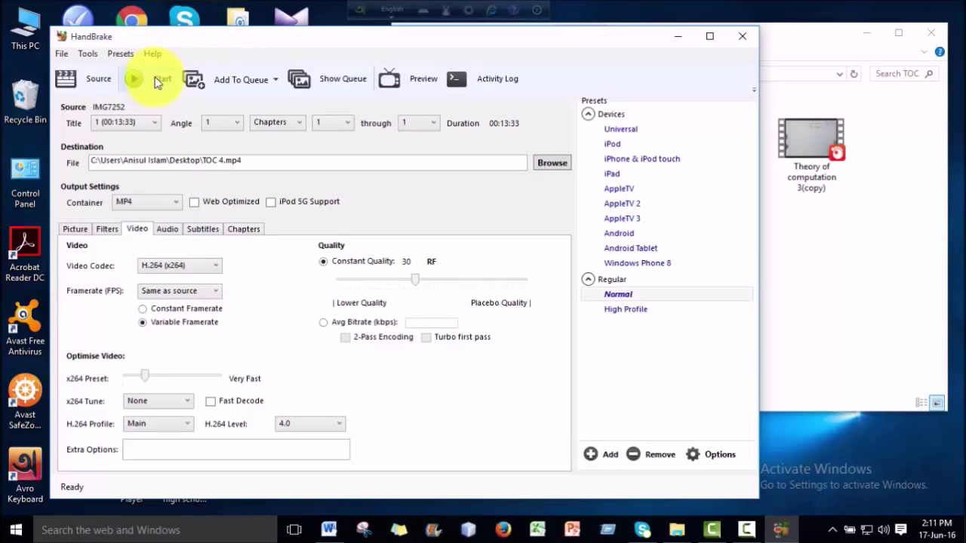
click(135, 80)
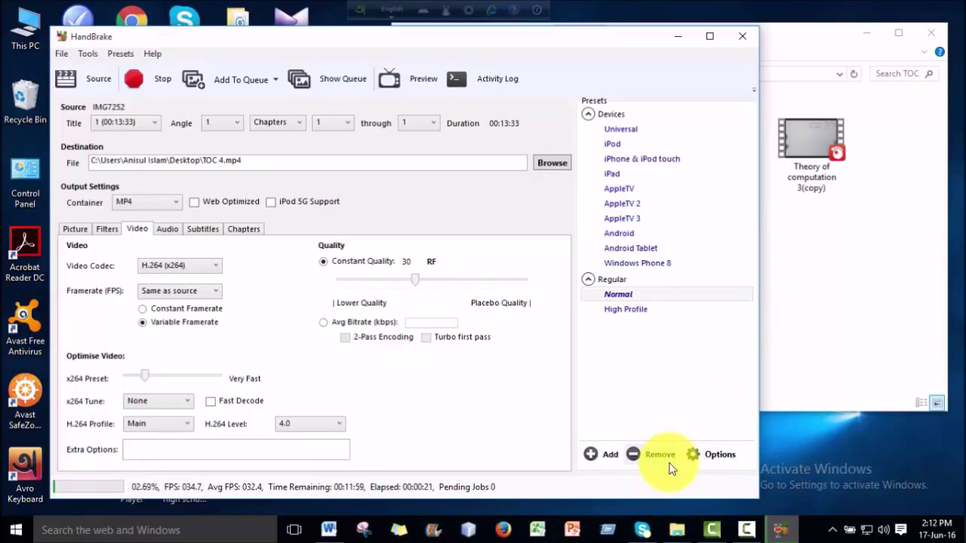
mouse_move(746, 527)
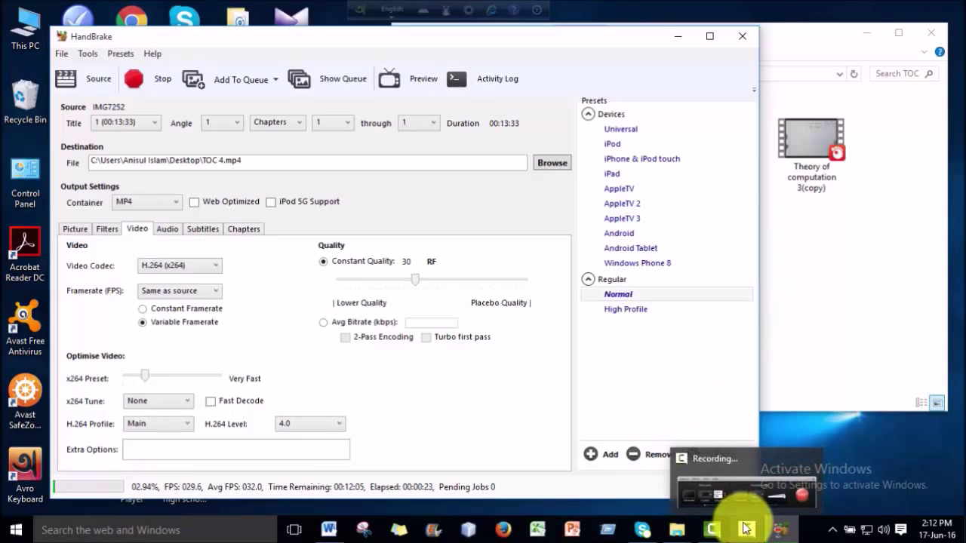
click(745, 528)
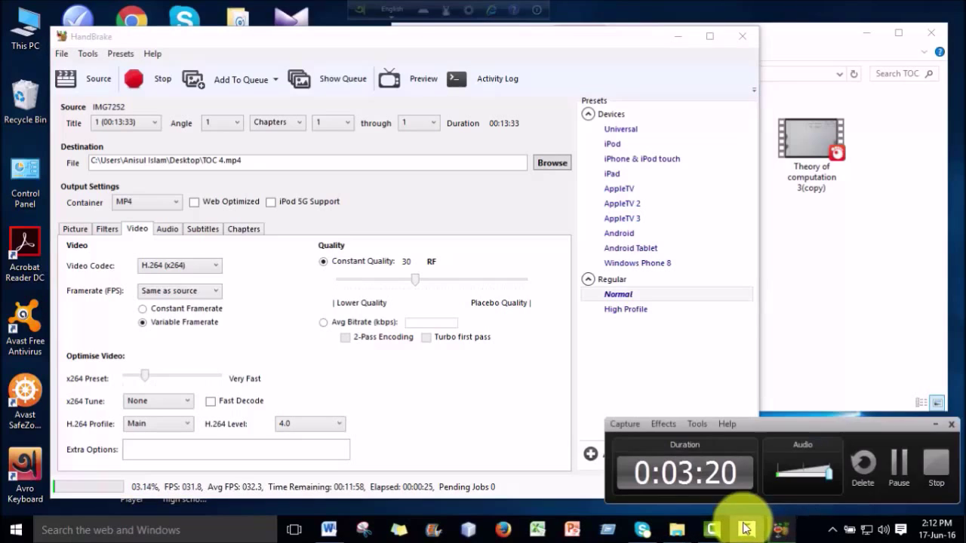
click(895, 457)
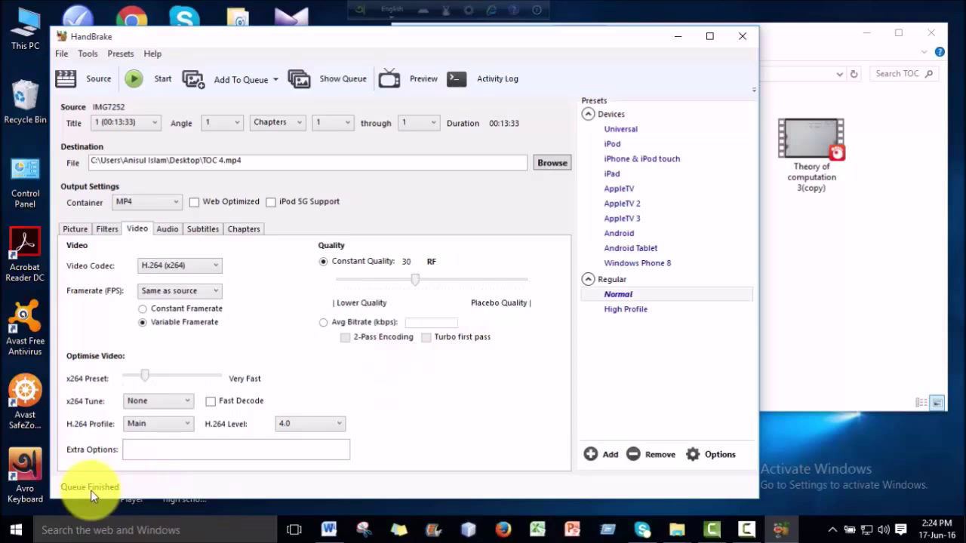
- Close HandBrake and compare the file size of TOC 4 on the desktop with the original IMG_7252 video
click(741, 36)
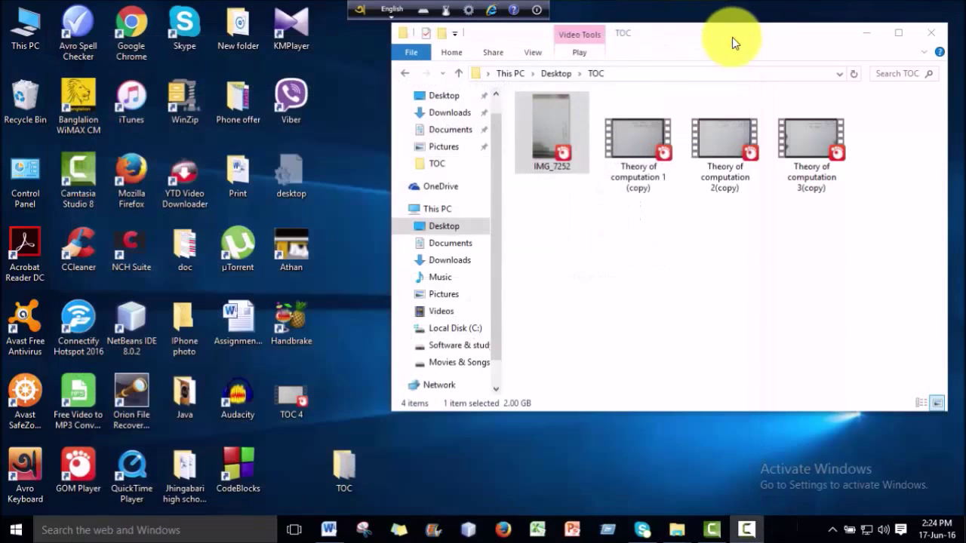
right_click(295, 411)
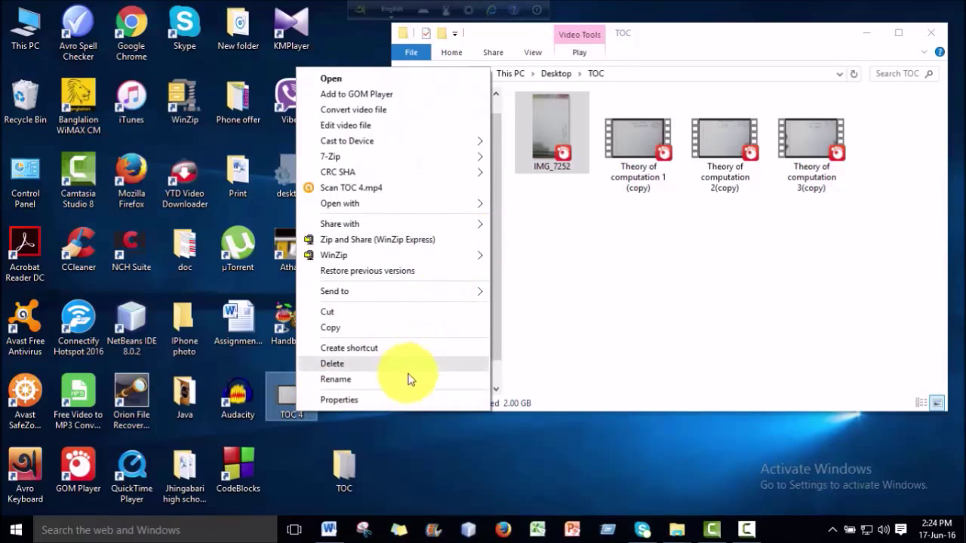
click(393, 400)
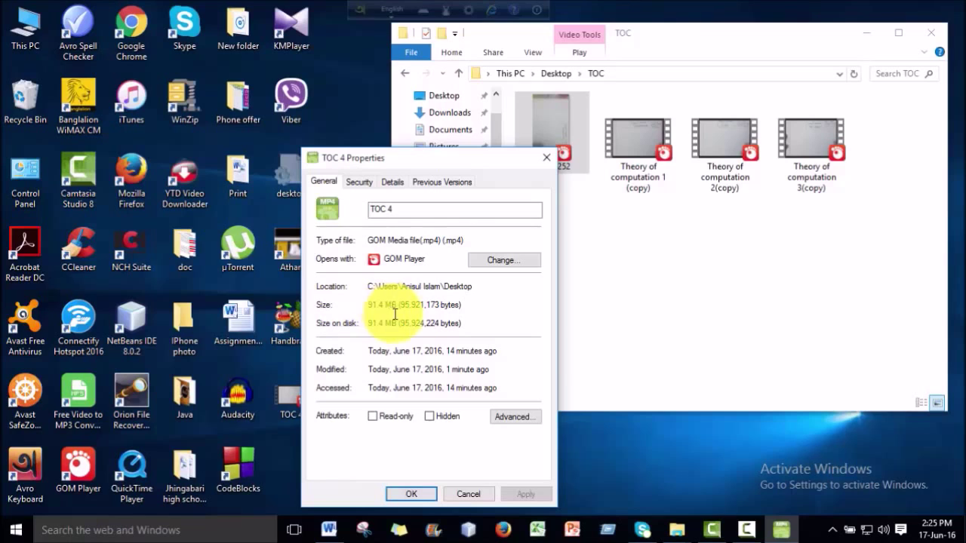
click(433, 494)
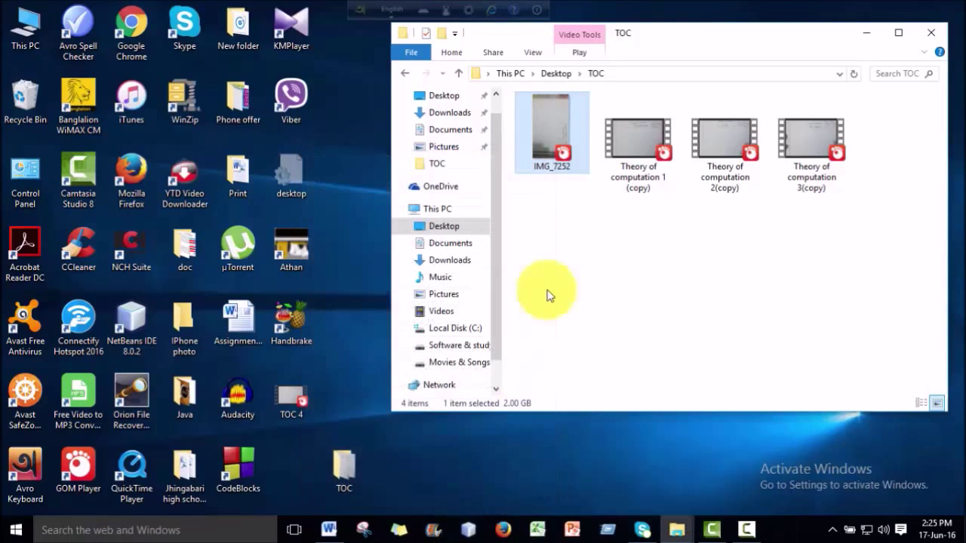
mouse_move(564, 127)
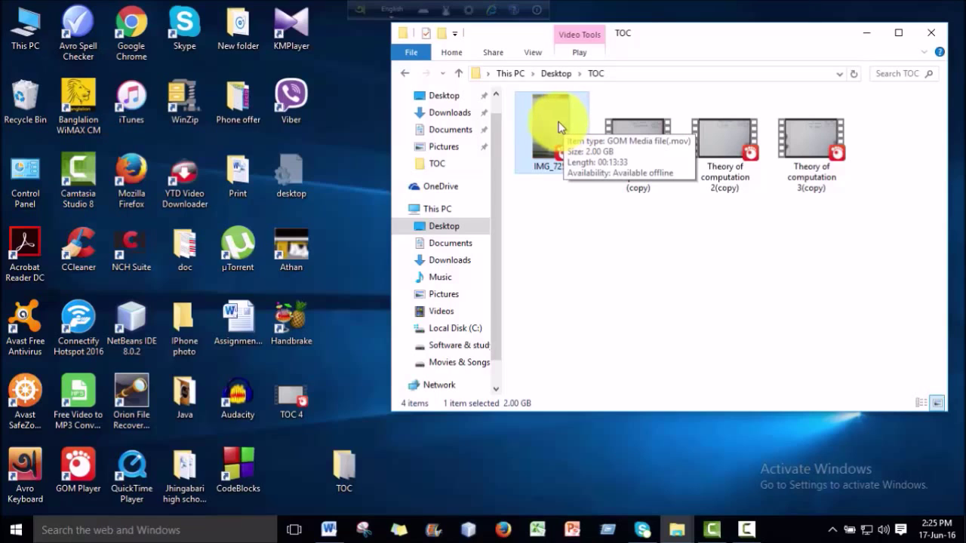
- Play the compressed TOC 4 video in GOM Player and skip to just past the two-minute mark to check its quality
click(311, 391)
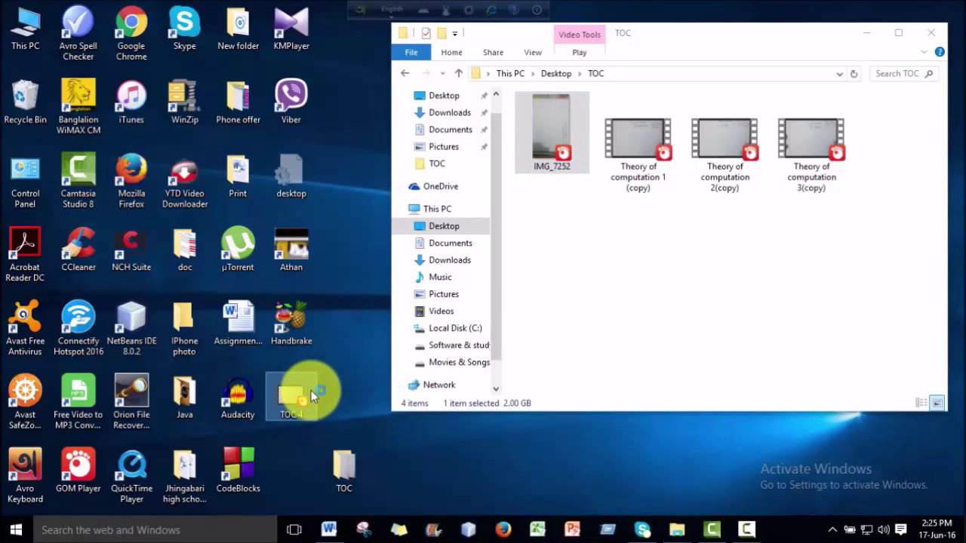
mouse_move(316, 383)
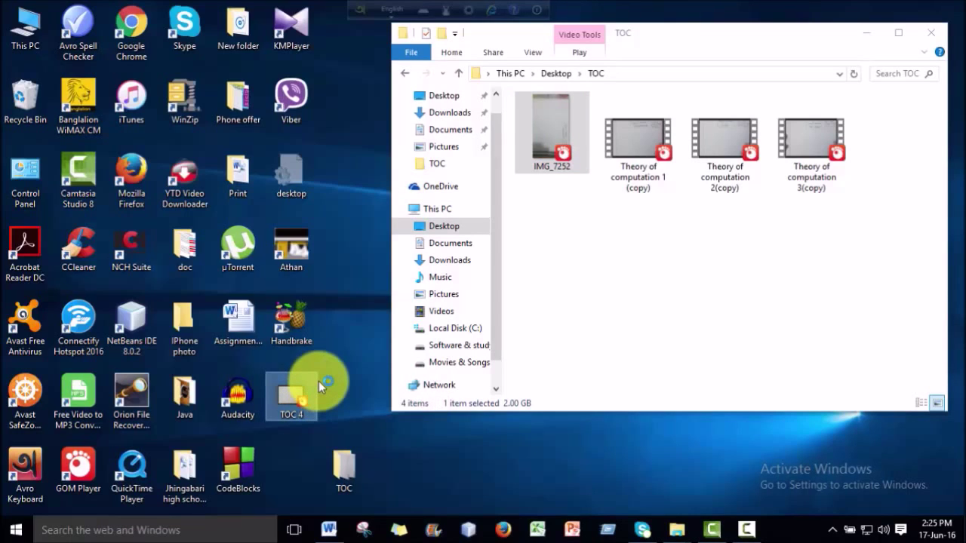
double_click(318, 385)
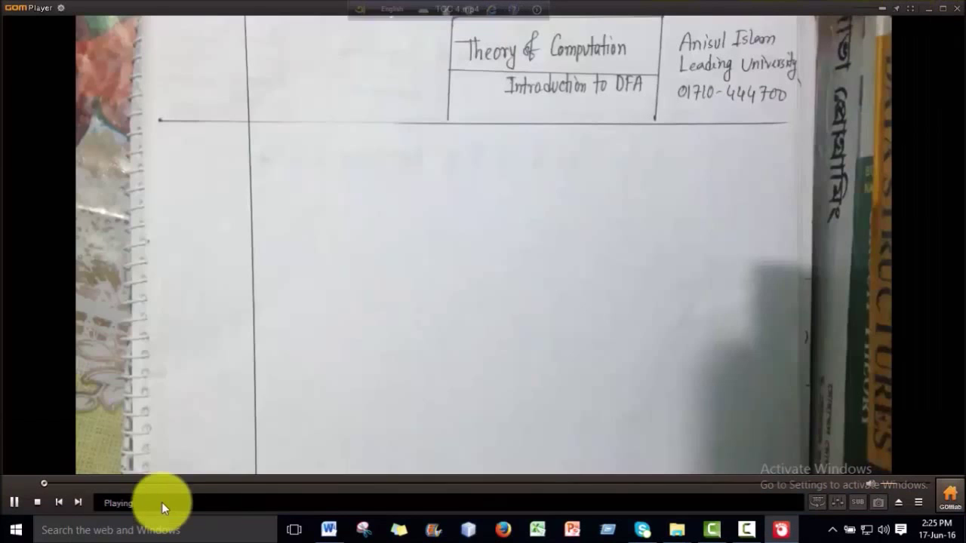
click(171, 483)
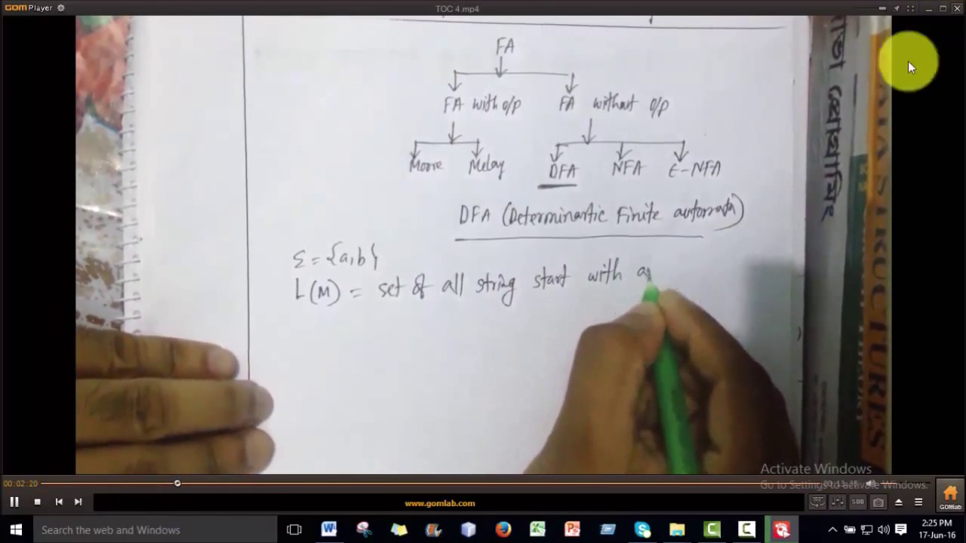
mouse_move(748, 534)
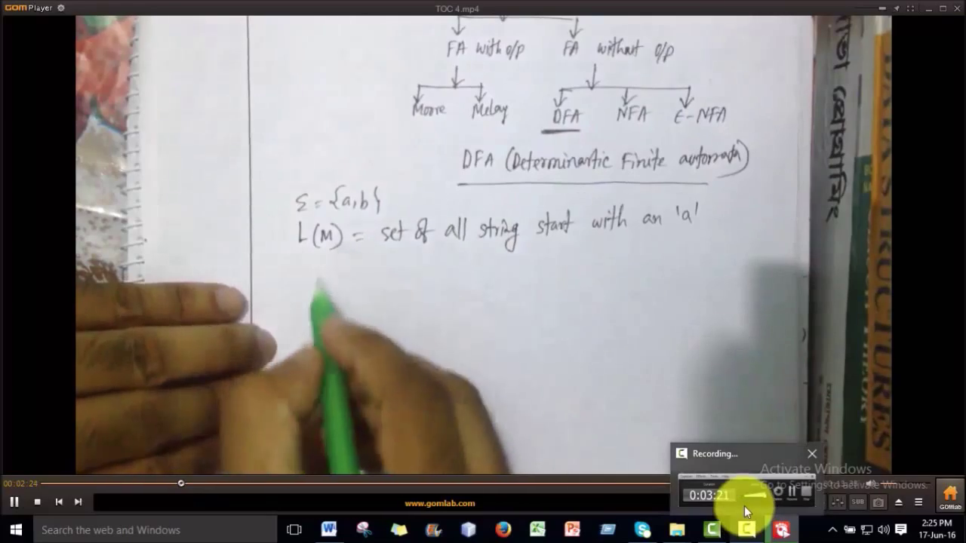
click(744, 503)
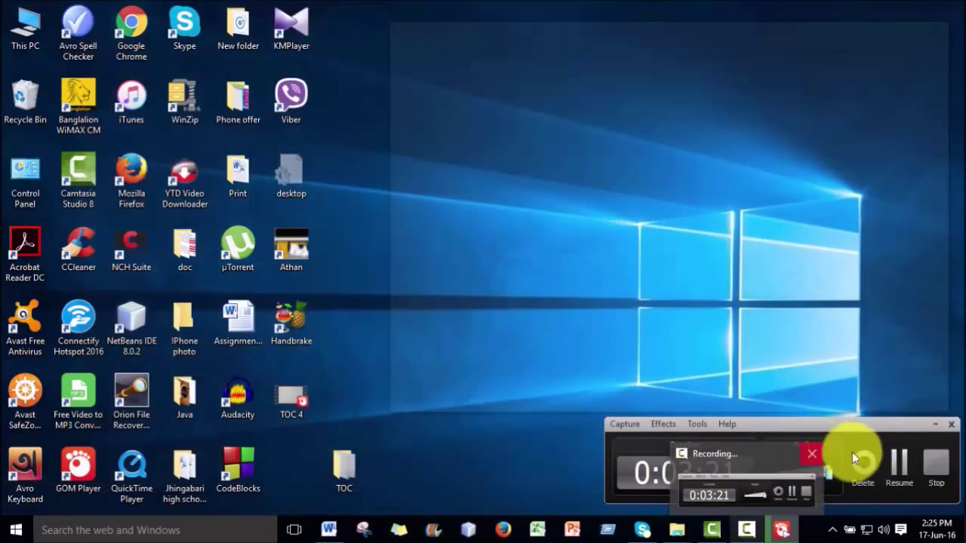
click(898, 462)
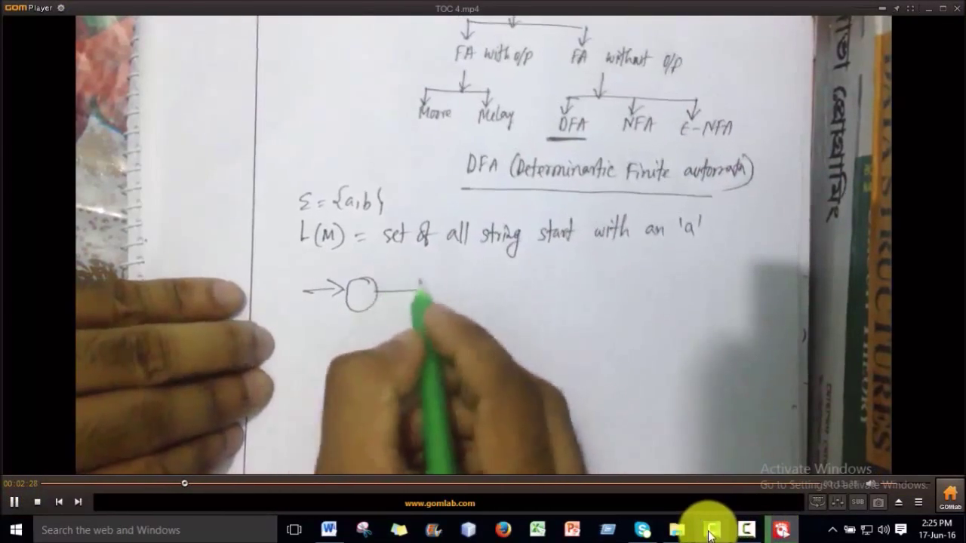